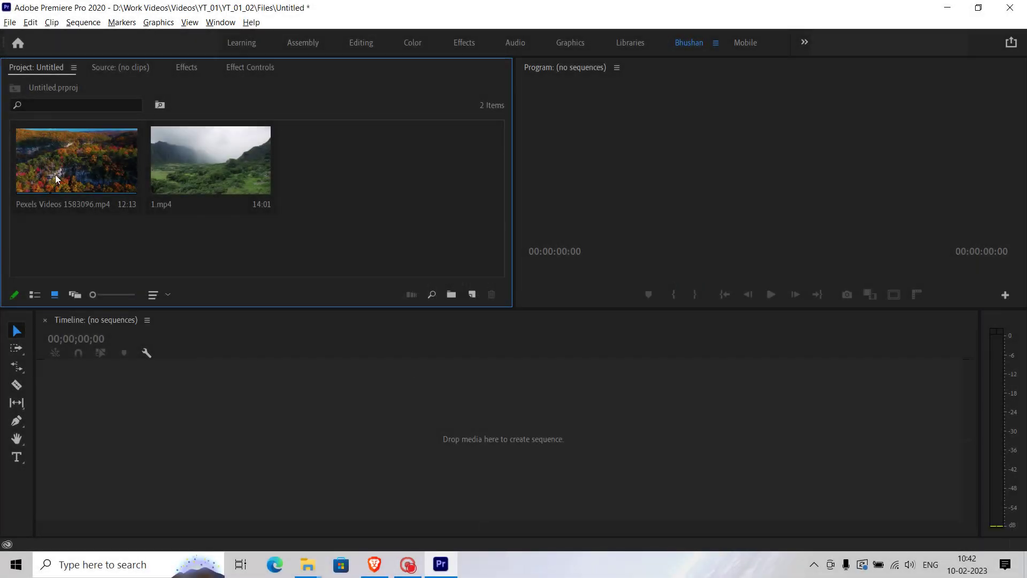
Build a sequence from the autumn forest clip and move the clip from V1 up to V2
{"action": "left_click_drag", "start_coordinate": [86, 171], "coordinate": [228, 450]}
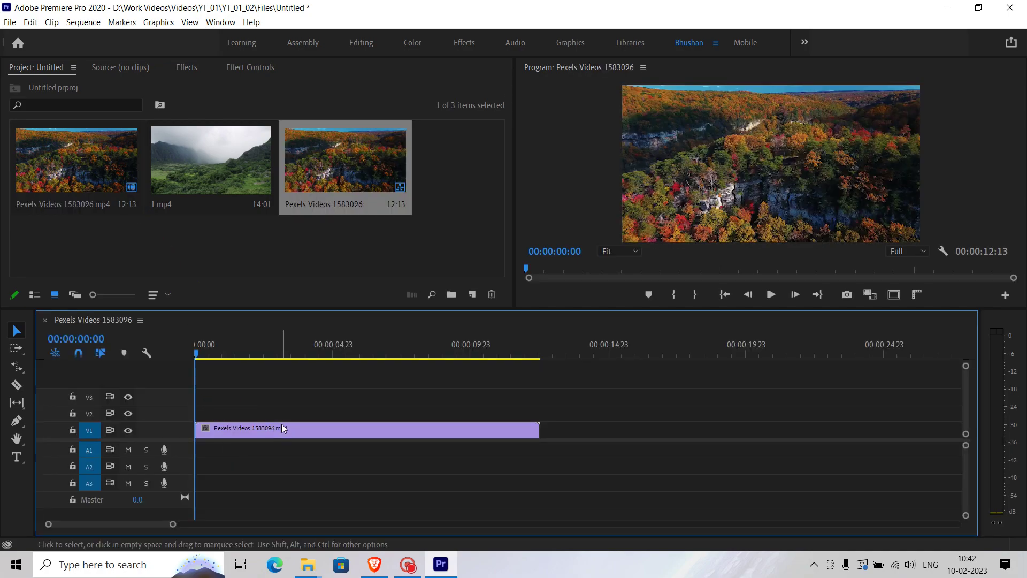
{"action": "left_click_drag", "start_coordinate": [282, 428], "coordinate": [277, 414]}
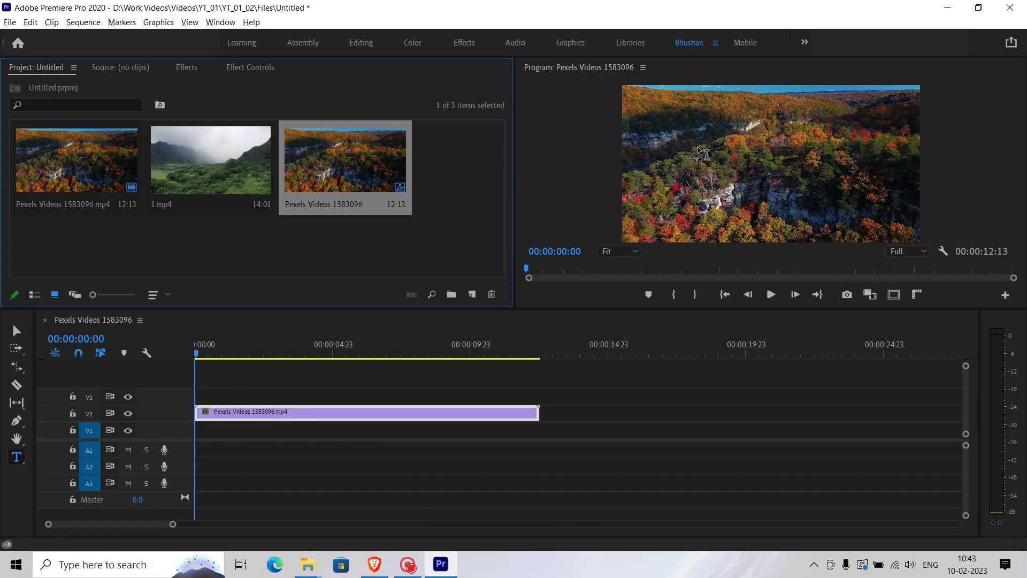
Add a large white 'TEXT' title on V3 and align it to the vertical centre
{"action": "left_click", "coordinate": [668, 149]}
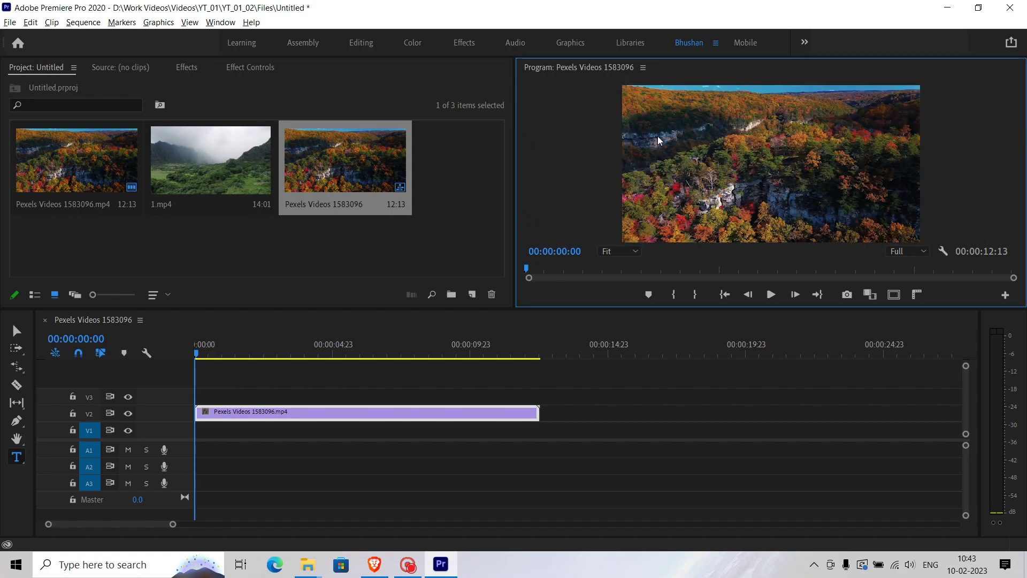
{"action": "type", "text": "TEX"}
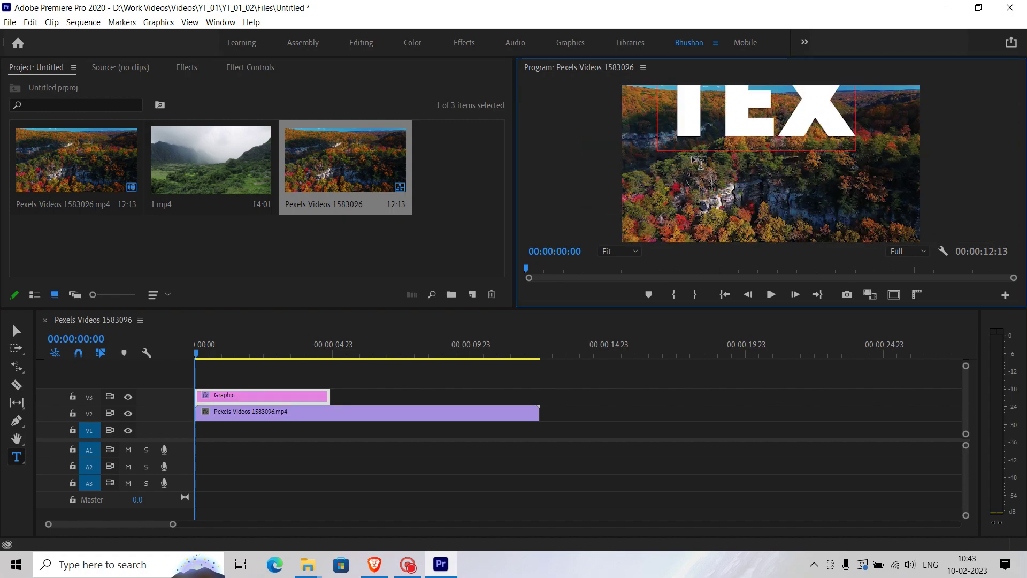
{"action": "type", "text": "T"}
{"action": "left_click", "coordinate": [17, 331]}
{"action": "left_click", "coordinate": [570, 43]}
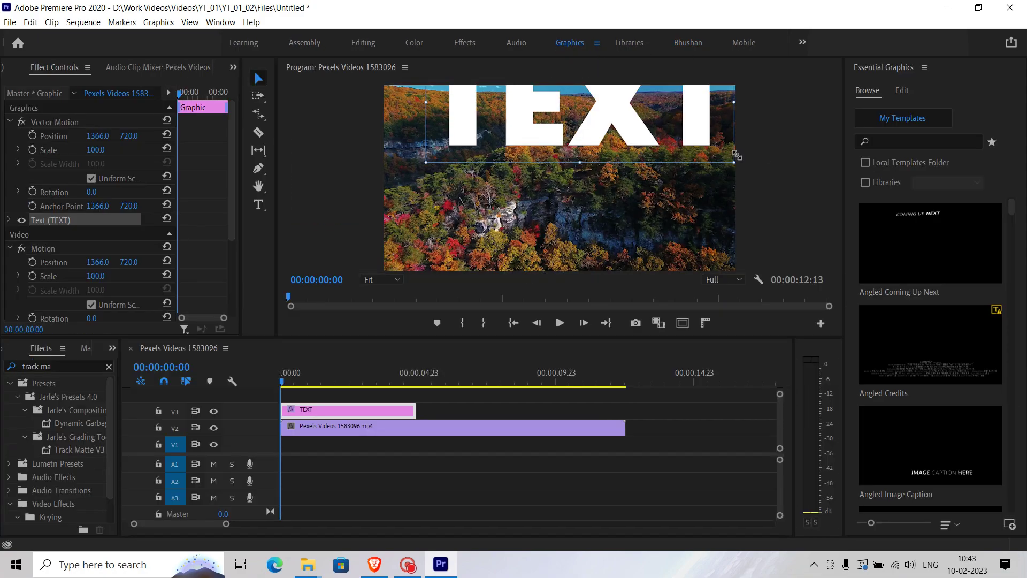
{"action": "left_click", "coordinate": [904, 90]}
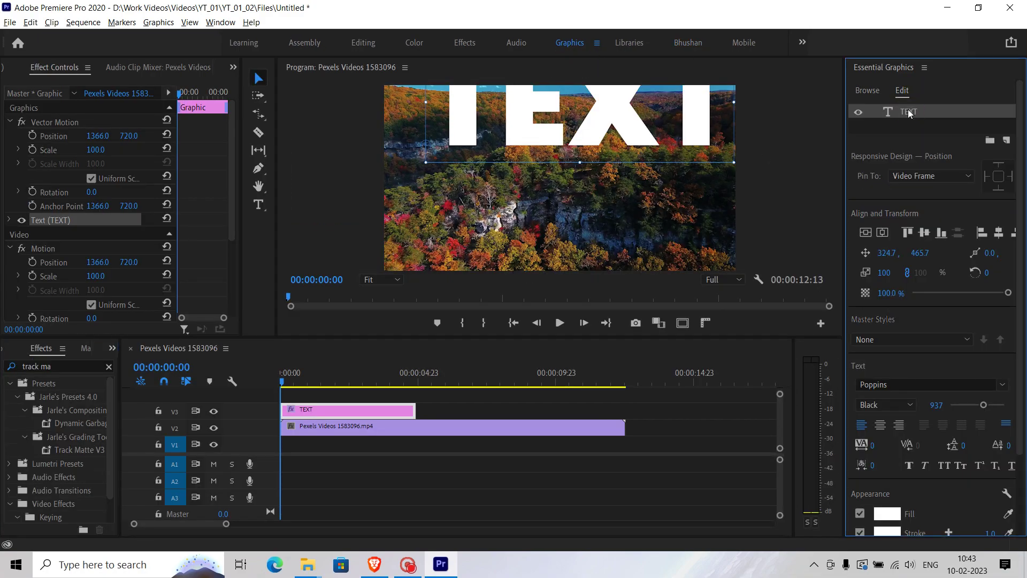
{"action": "left_click", "coordinate": [925, 232]}
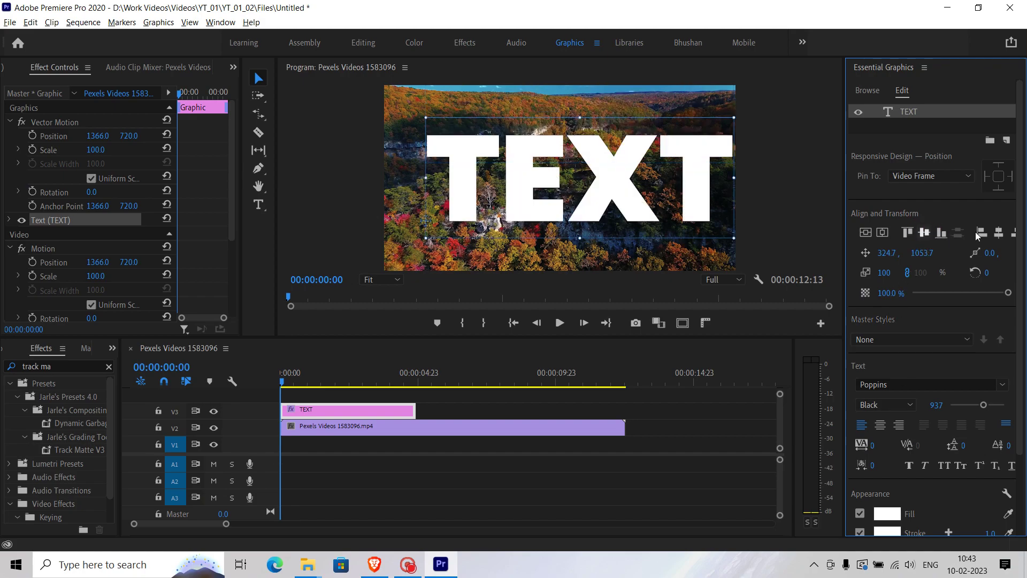
{"action": "key", "text": "alt+shift+9"}
{"action": "left_click", "coordinate": [325, 414]}
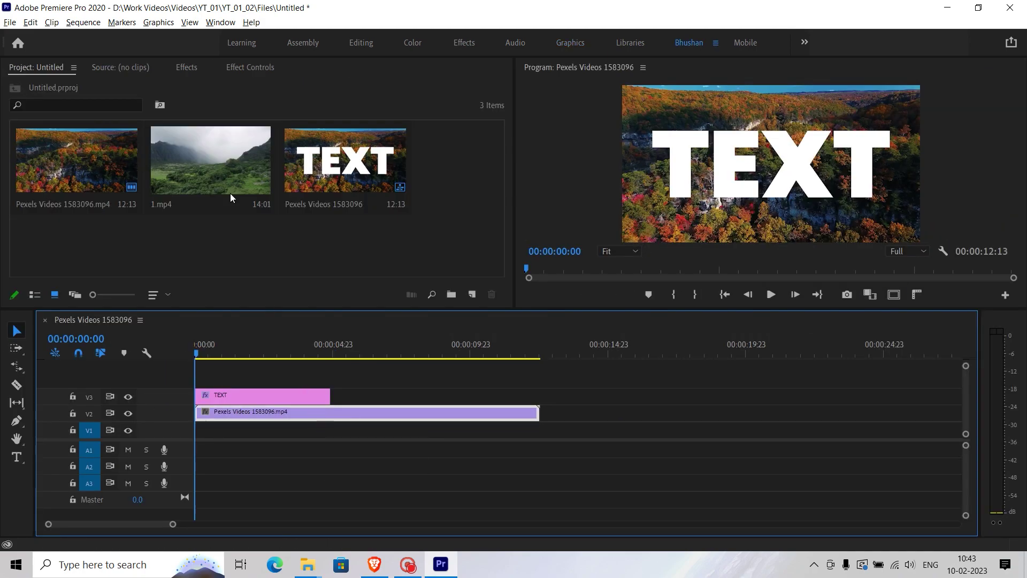
Apply Track Matte Key from a 'track ma' search to the V2 forest clip
{"action": "left_click", "coordinate": [186, 68]}
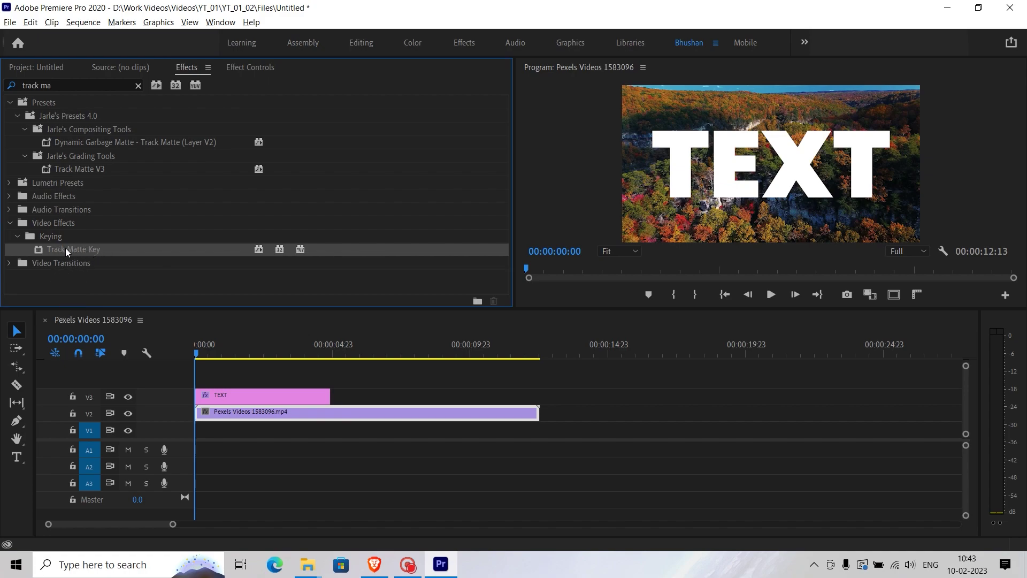
{"action": "left_click_drag", "start_coordinate": [70, 249], "coordinate": [252, 416]}
{"action": "left_click", "coordinate": [332, 414]}
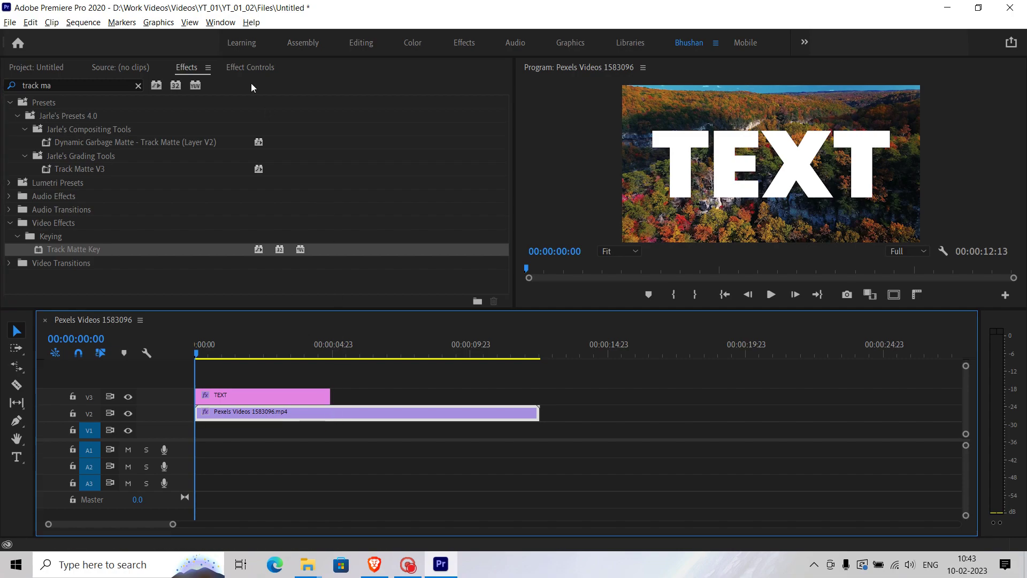
{"action": "left_click", "coordinate": [230, 68]}
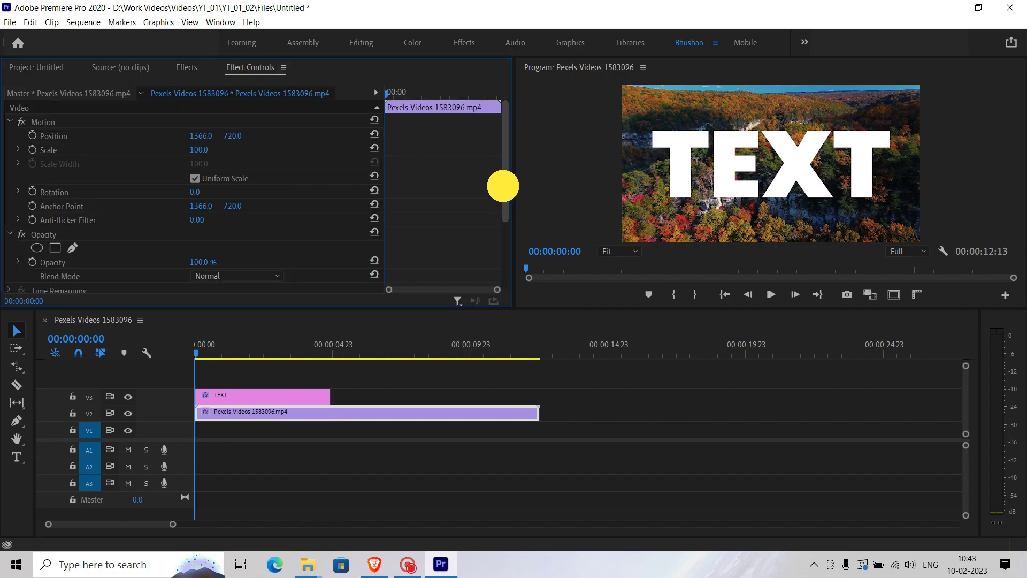
{"action": "left_click_drag", "start_coordinate": [505, 188], "coordinate": [503, 271]}
Set Track Matte Key's Matte to Video 3 with Reverse ticked
{"action": "left_click", "coordinate": [206, 229]}
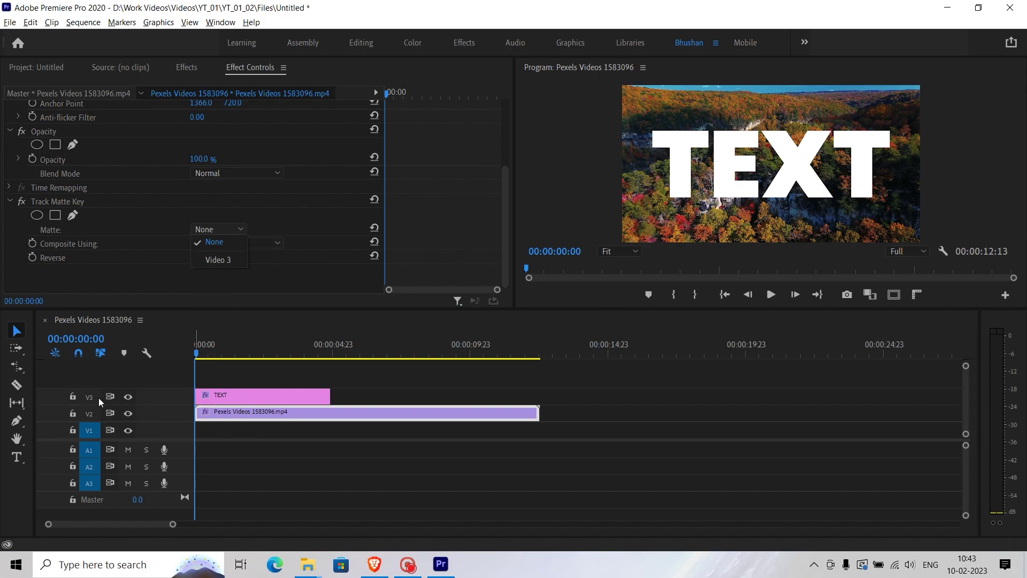
{"action": "left_click", "coordinate": [226, 259]}
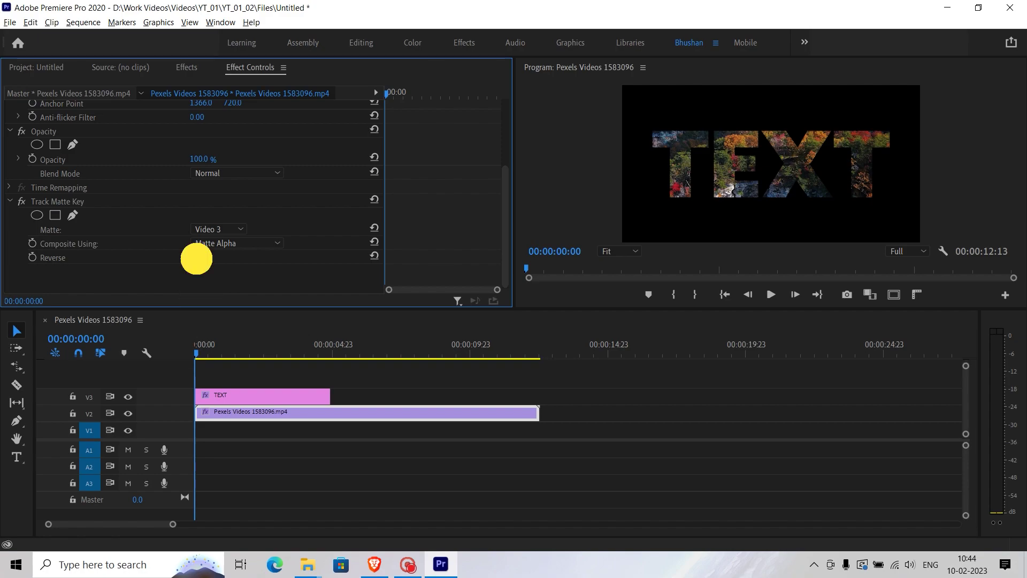
{"action": "left_click", "coordinate": [195, 258]}
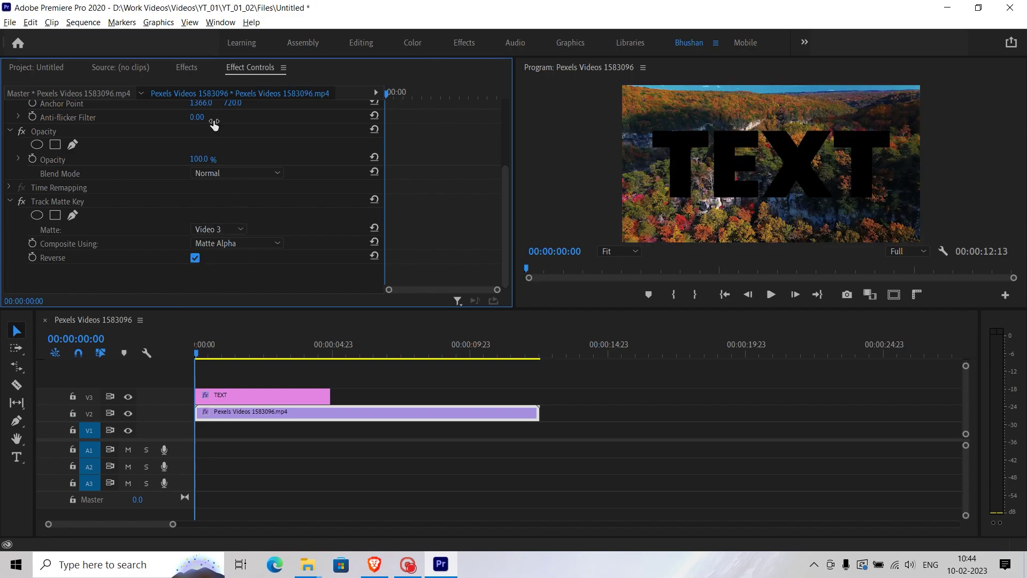
{"action": "left_click", "coordinate": [49, 68]}
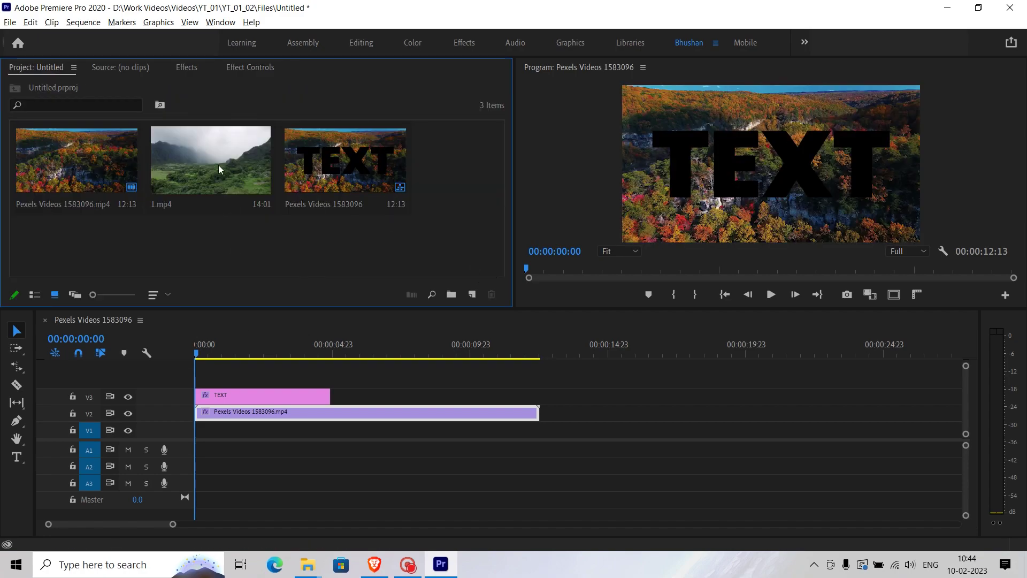
Place the green valley clip 1.mp4 on V1 and lengthen the TEXT title
{"action": "mouse_move", "coordinate": [219, 168]}
{"action": "left_mouse_down"}
{"action": "mouse_move", "coordinate": [214, 434]}
{"action": "mouse_move", "coordinate": [200, 431]}
{"action": "left_mouse_up"}
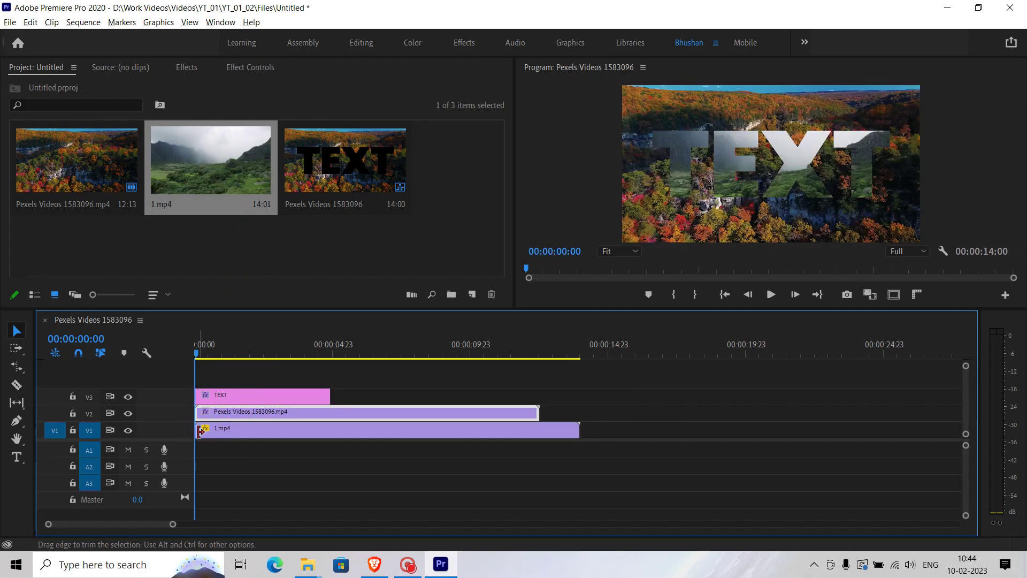
{"action": "left_click", "coordinate": [225, 349]}
{"action": "left_click", "coordinate": [495, 427]}
{"action": "key", "text": "r"}
{"action": "left_click_drag", "start_coordinate": [329, 394], "coordinate": [397, 395]}
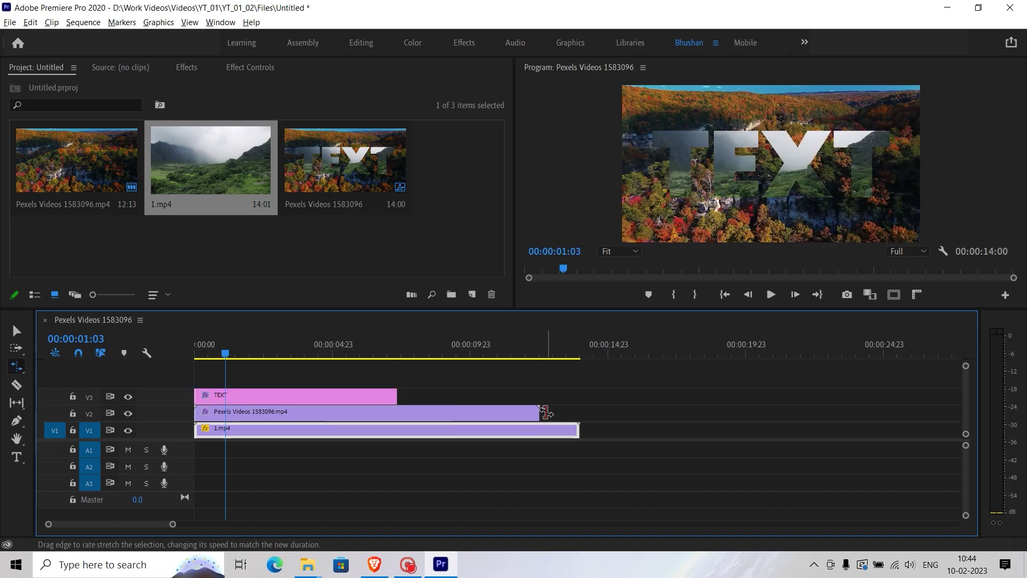
Rate-stretch 1.mp4 to end at the title's end and trim the forest clip to match
{"action": "key", "text": "Down"}
{"action": "left_click_drag", "start_coordinate": [578, 429], "coordinate": [397, 430]}
{"action": "key", "text": "v"}
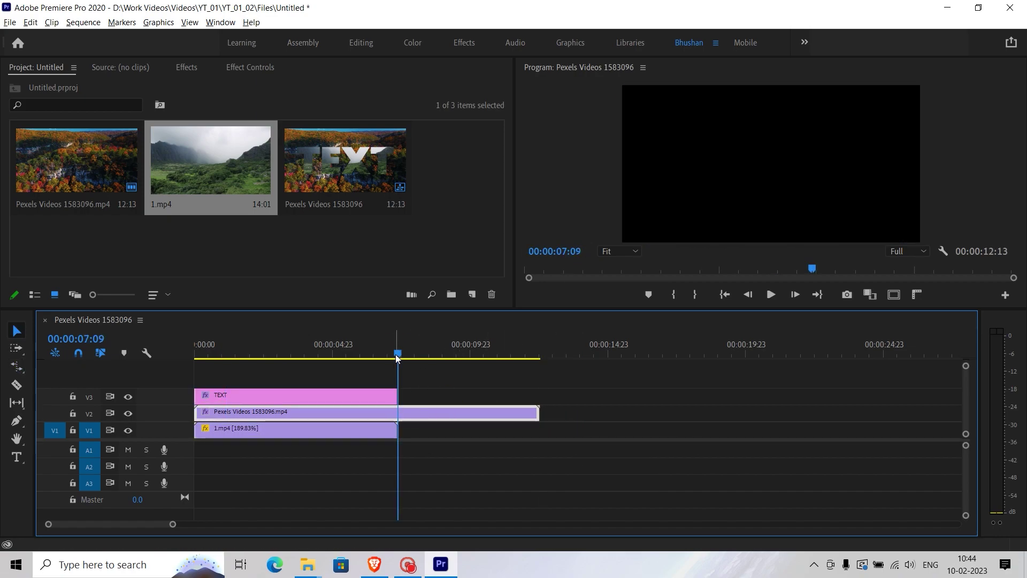
{"action": "left_click_drag", "start_coordinate": [538, 413], "coordinate": [397, 413]}
Set the valley clip's Scale to 133.3 and return to the sequence start
{"action": "left_click", "coordinate": [314, 426]}
{"action": "left_click", "coordinate": [250, 67]}
{"action": "mouse_move", "coordinate": [198, 153]}
{"action": "left_mouse_down"}
{"action": "mouse_move", "coordinate": [113, 148]}
{"action": "mouse_move", "coordinate": [209, 150]}
{"action": "left_mouse_up"}
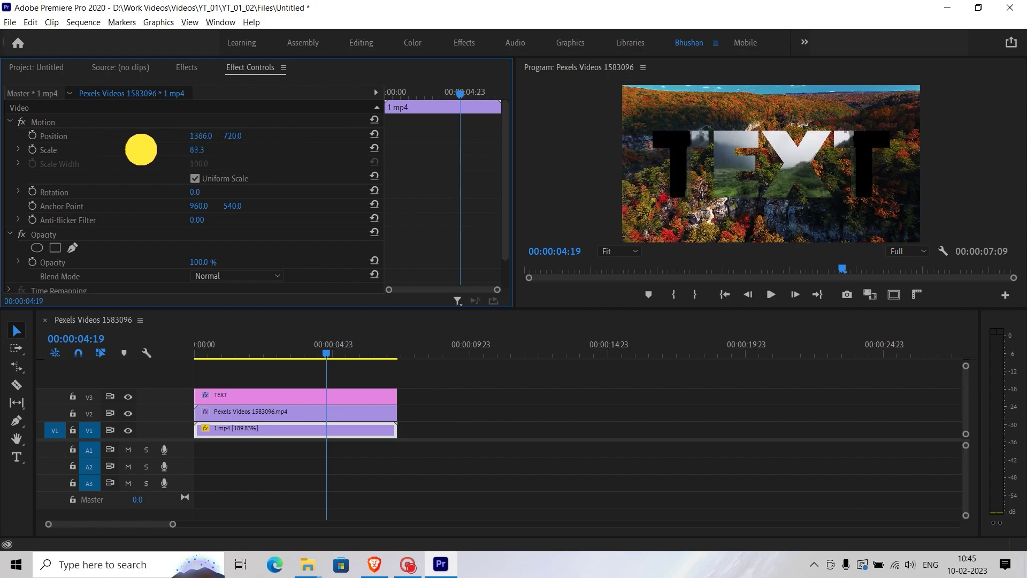
{"action": "left_click", "coordinate": [587, 180]}
{"action": "key", "text": "Home"}
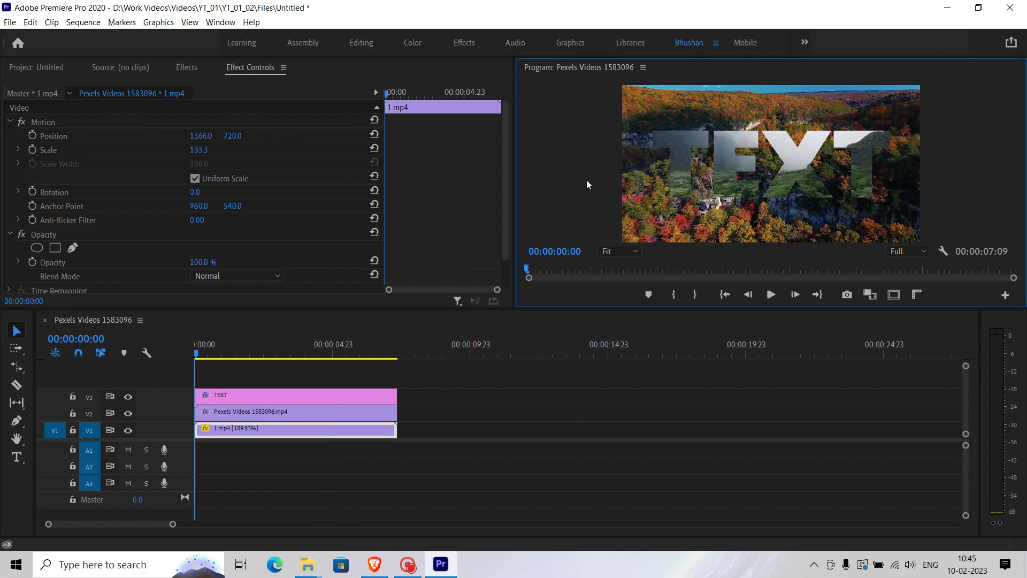
Maximize the Program monitor and play back the valley-in-TEXT effect
{"action": "key", "text": "grave"}
{"action": "key", "text": "space"}
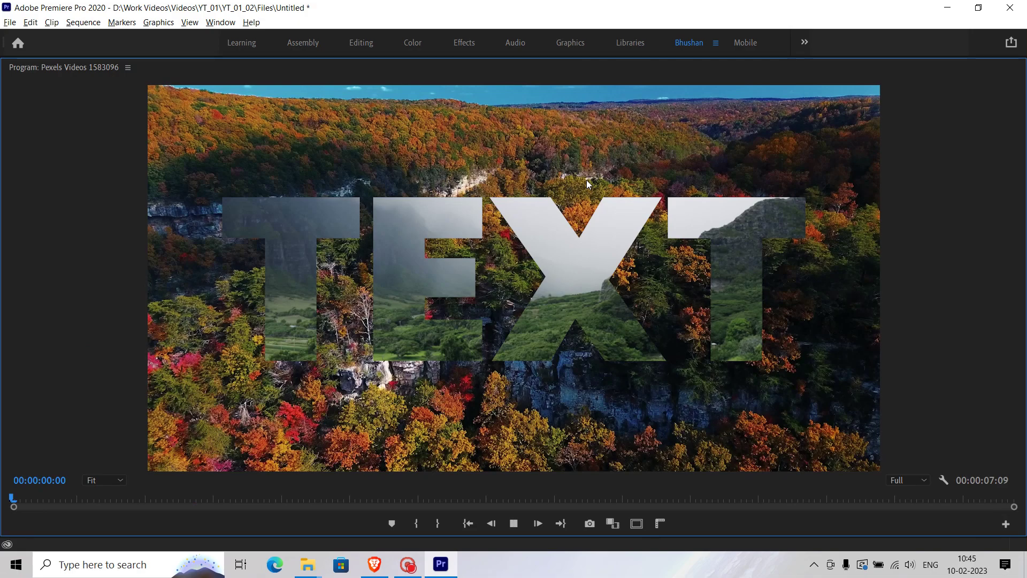